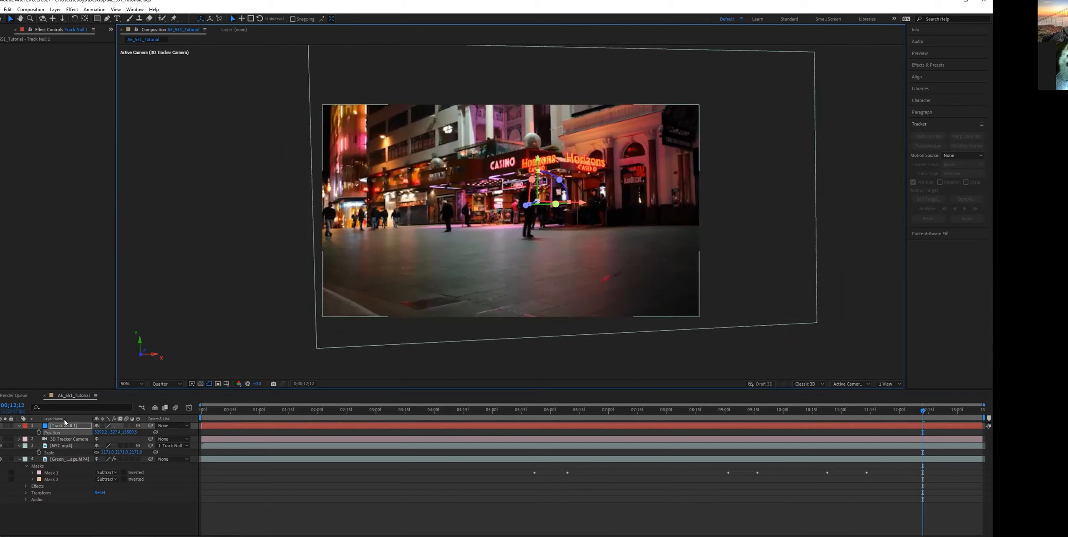
Place the NYC.mp4 layer beneath the green screen footage layer and preview the composite from the beginning.
left_click_drag(54, 510, 59, 509)
key("ctrl+z")
left_click(63, 440)
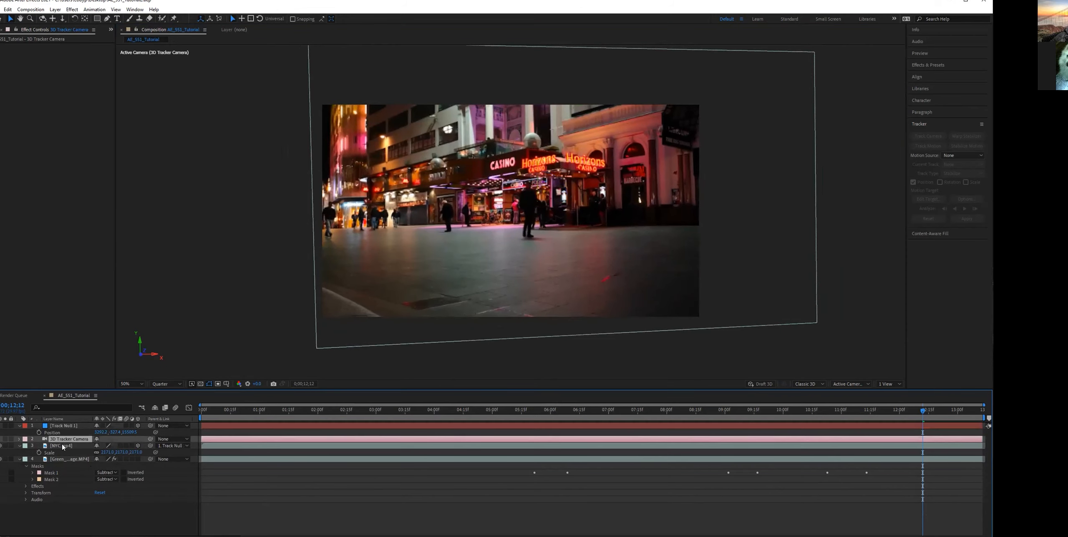
left_click_drag(61, 446, 58, 496)
key("space")
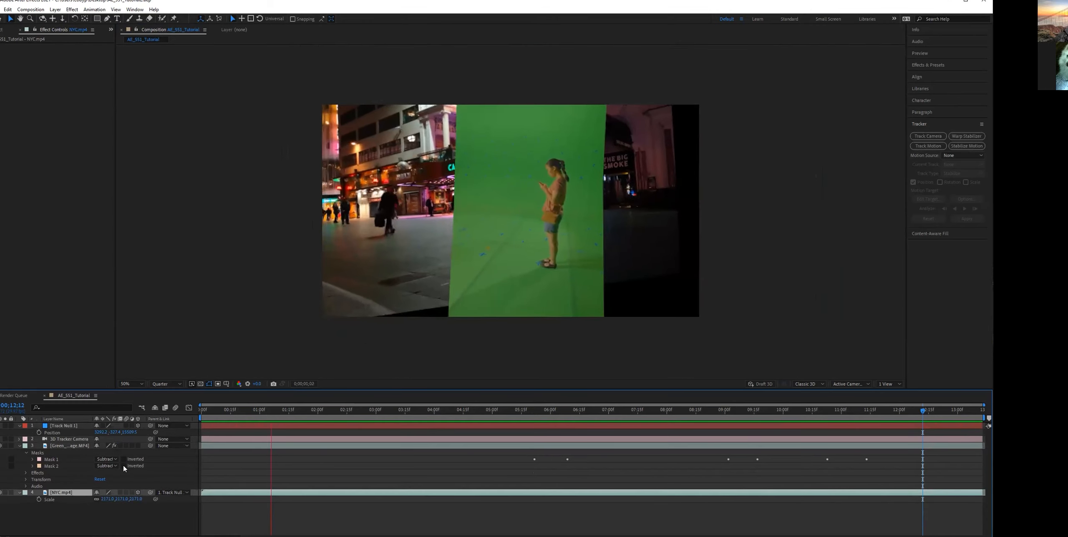
key("space")
left_click_drag(244, 409, 175, 417)
key("space")
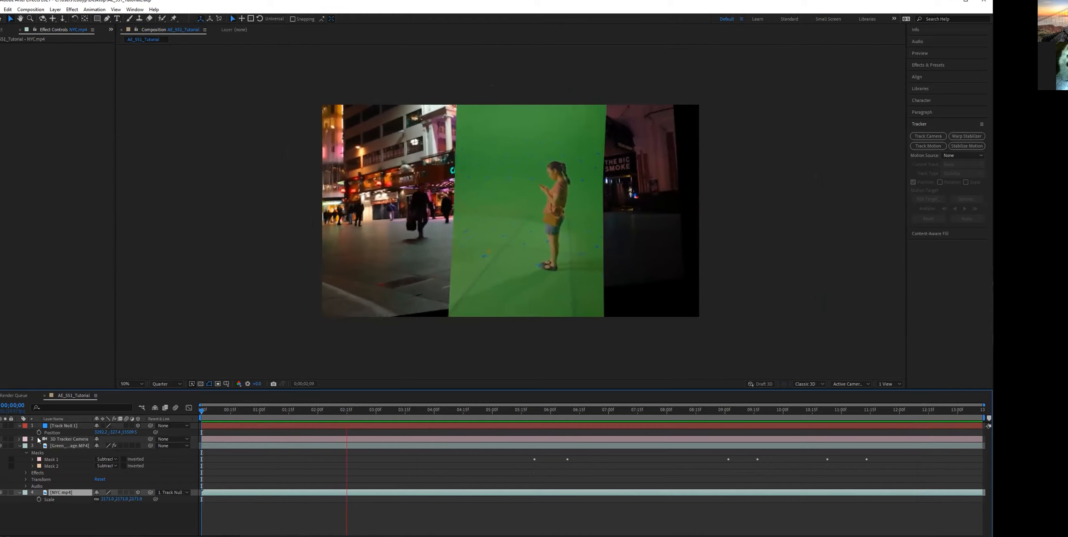
key("space")
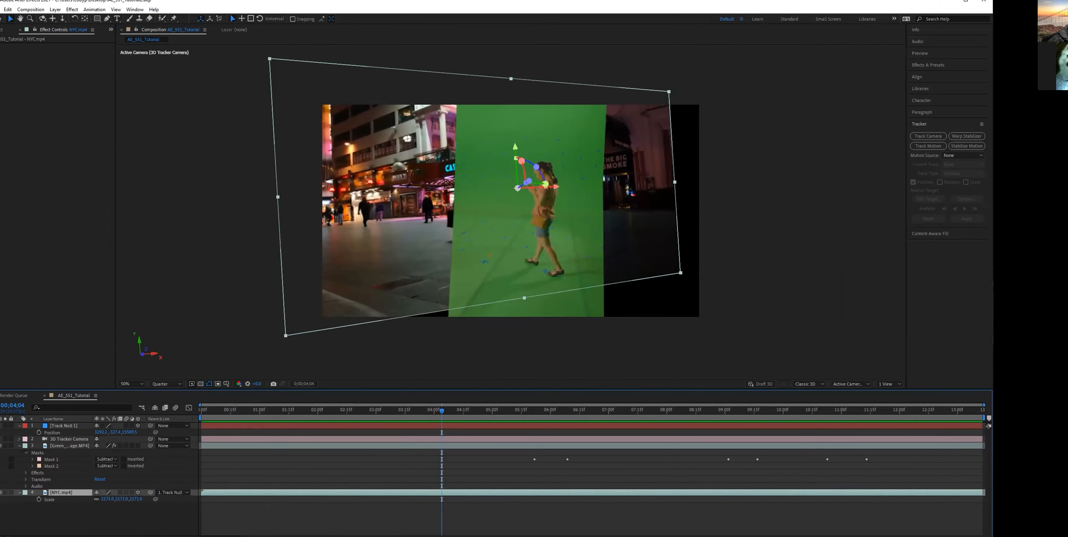
Apply Keylight (1.2) to the green screen footage and sample the green backdrop as its Screen Colour.
left_click(69, 445)
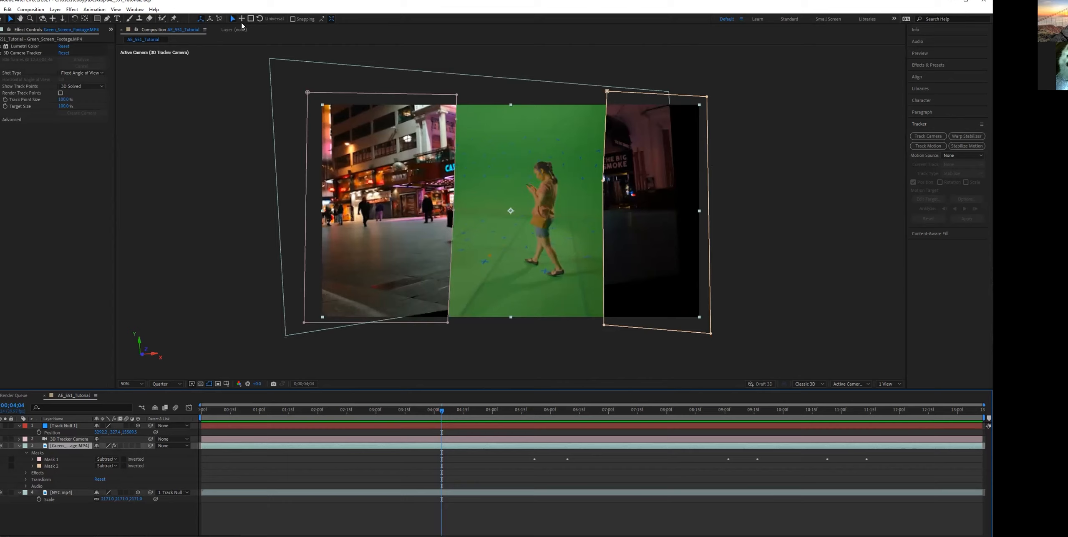
left_click(933, 63)
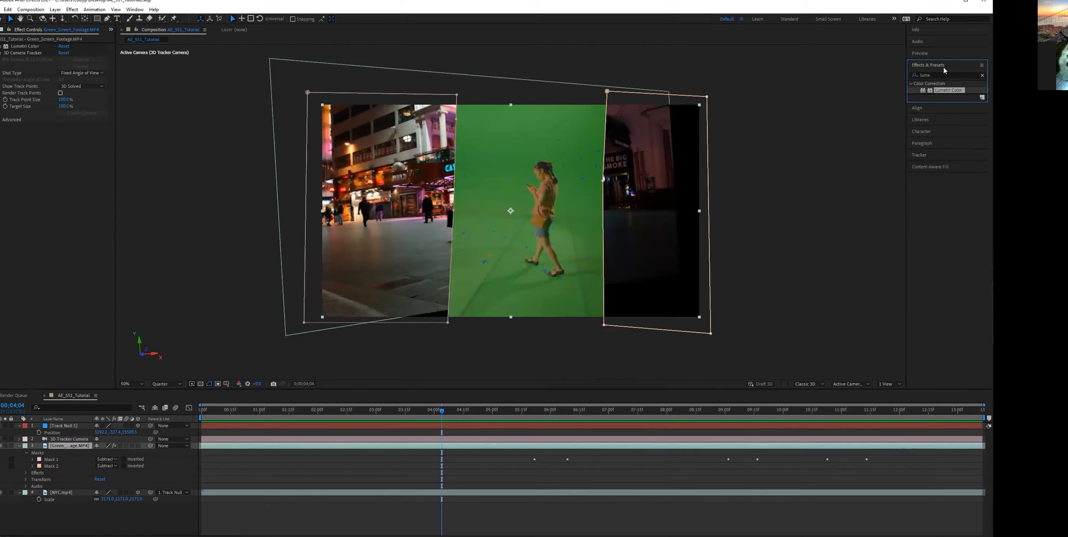
left_click(982, 75)
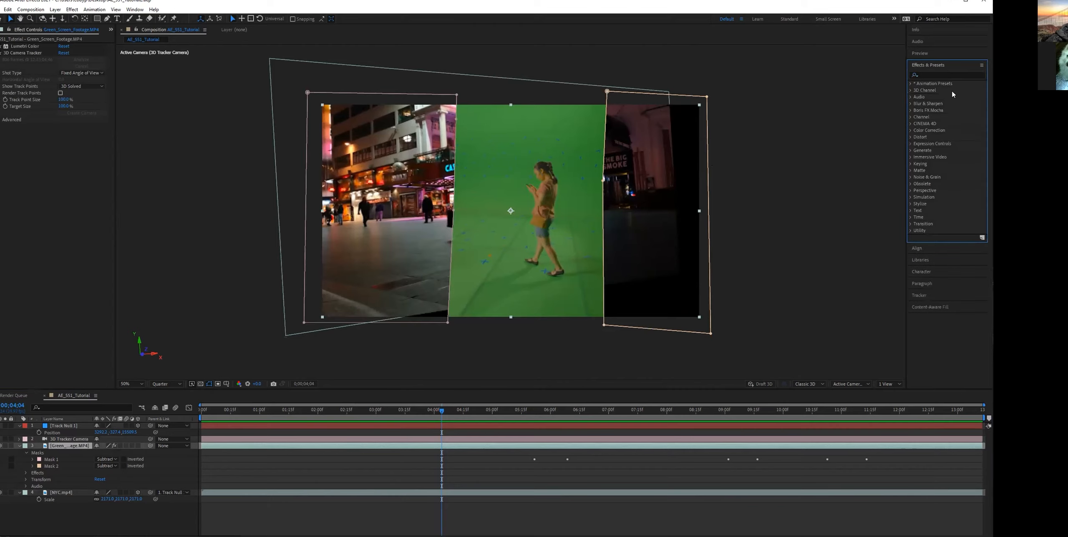
left_click(954, 75)
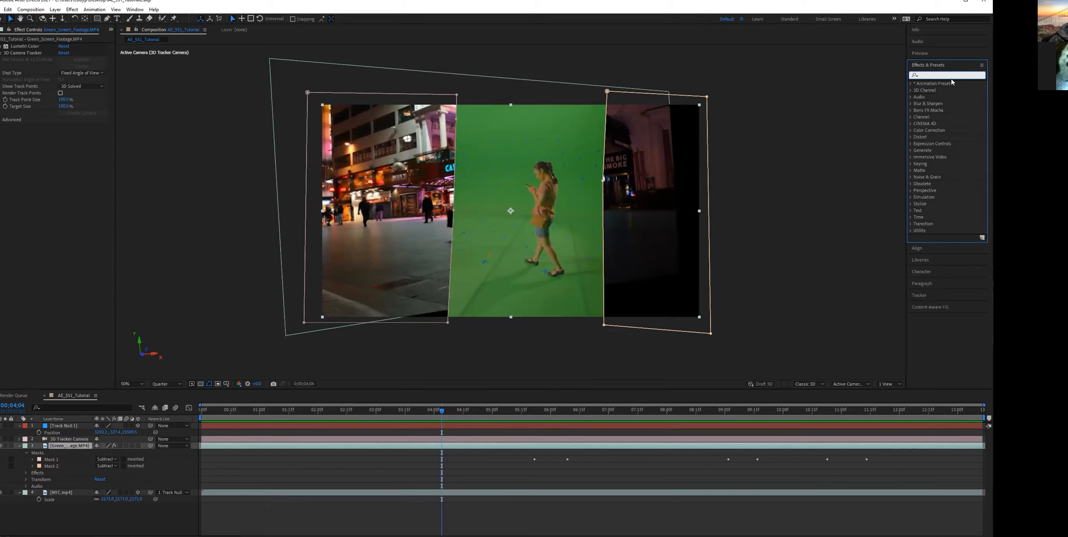
type("key")
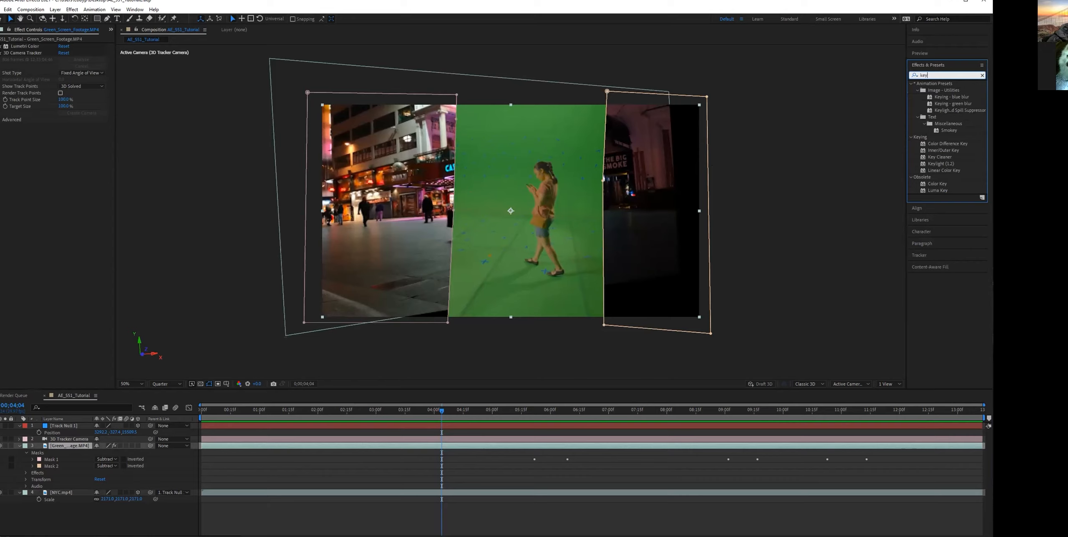
type("light")
left_click_drag(939, 109, 512, 199)
left_click_drag(37, 350, 78, 446)
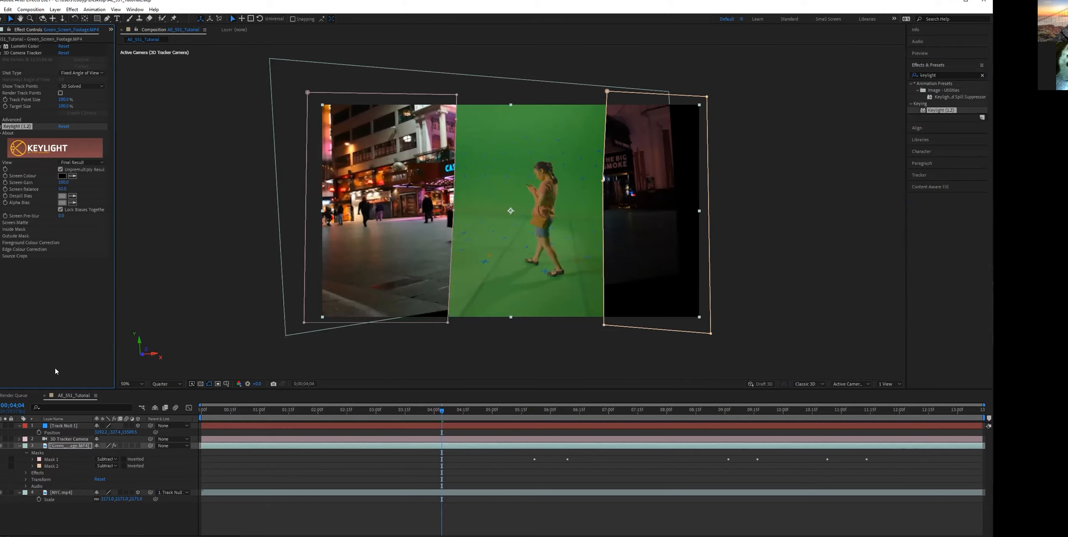
left_click(73, 176)
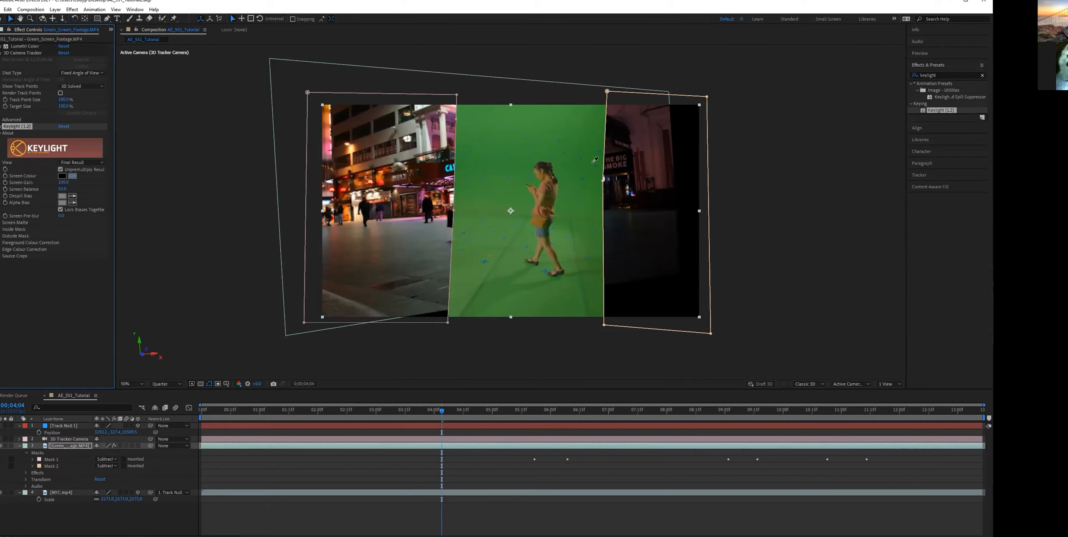
left_click(506, 194)
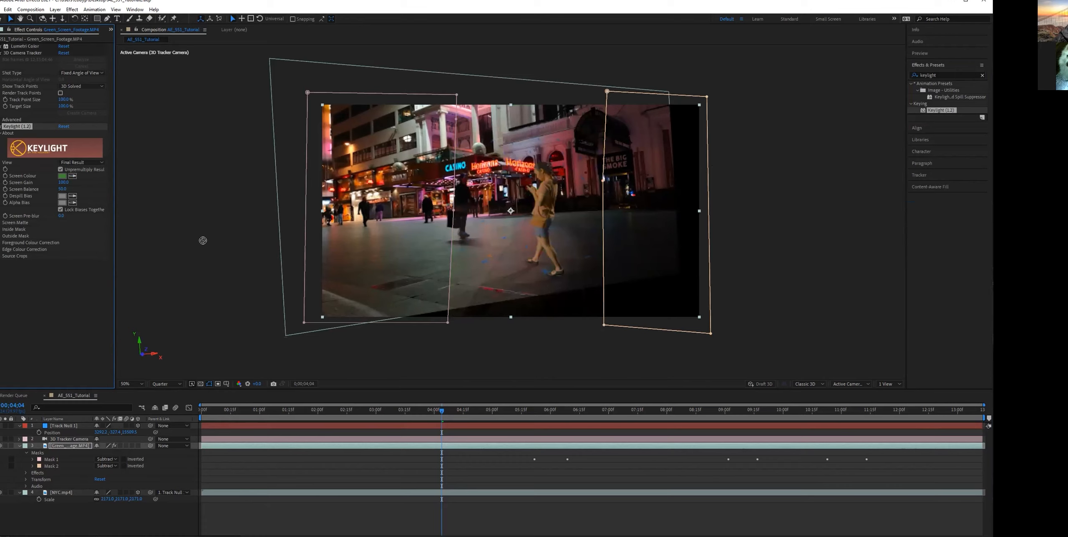
Add a second Keylight (1.2) to the footage, sample the blue tracking marker near the woman's feet as its Screen Colour, and preview.
left_click_drag(940, 111, 58, 311)
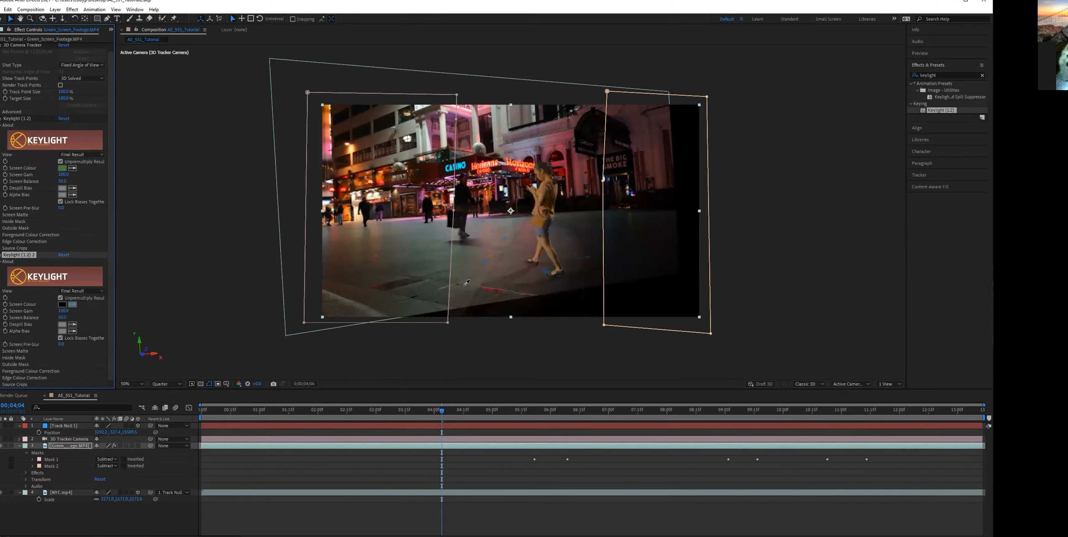
left_click(545, 270)
key("space")
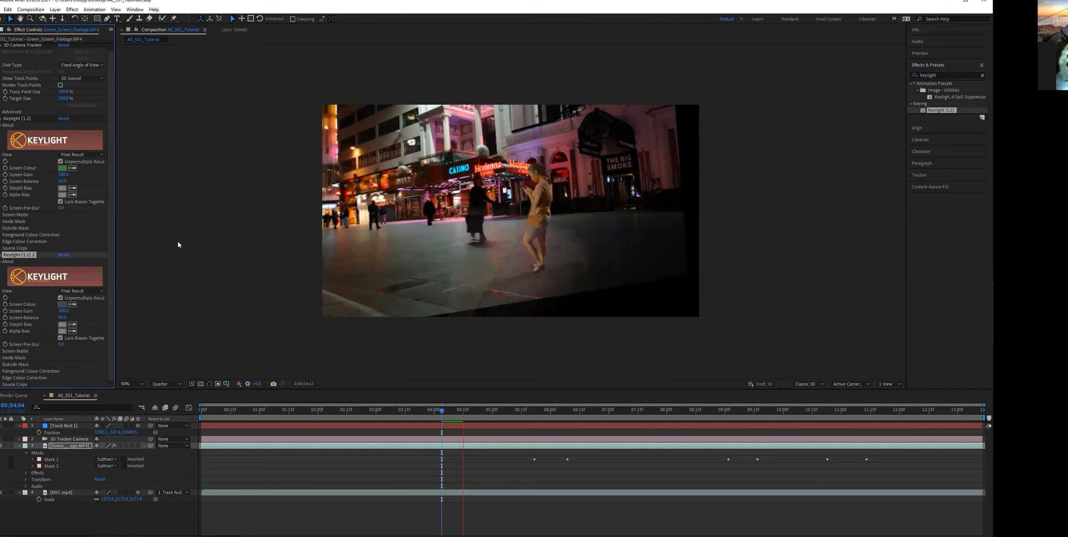
Set Screen Gain to 120 in both Keylight effects and preview the keyed footage.
left_click_drag(62, 175, 71, 179)
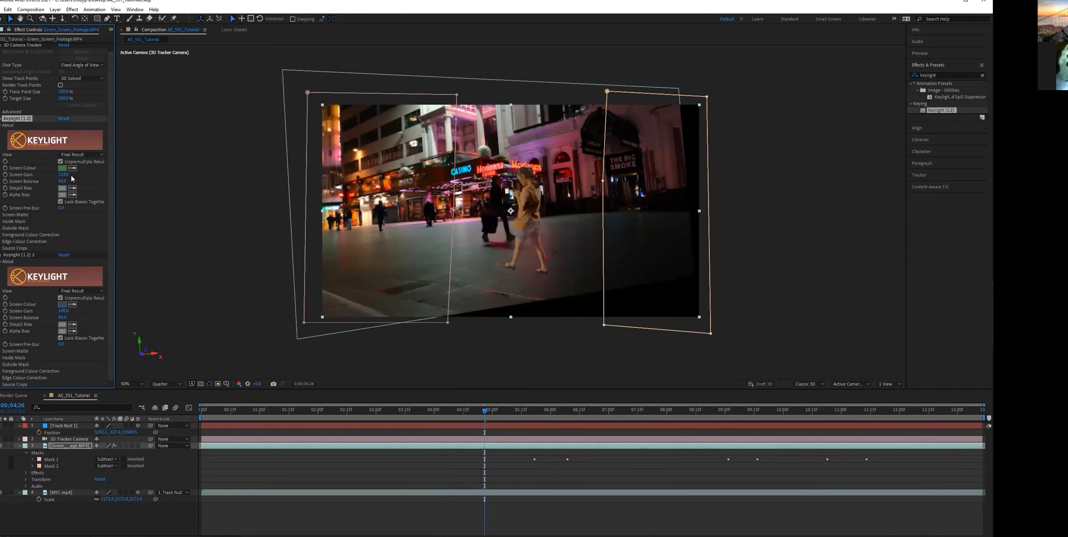
left_click(63, 173)
type("120")
key("Return")
left_click(63, 311)
type("120")
key("Return")
key("space")
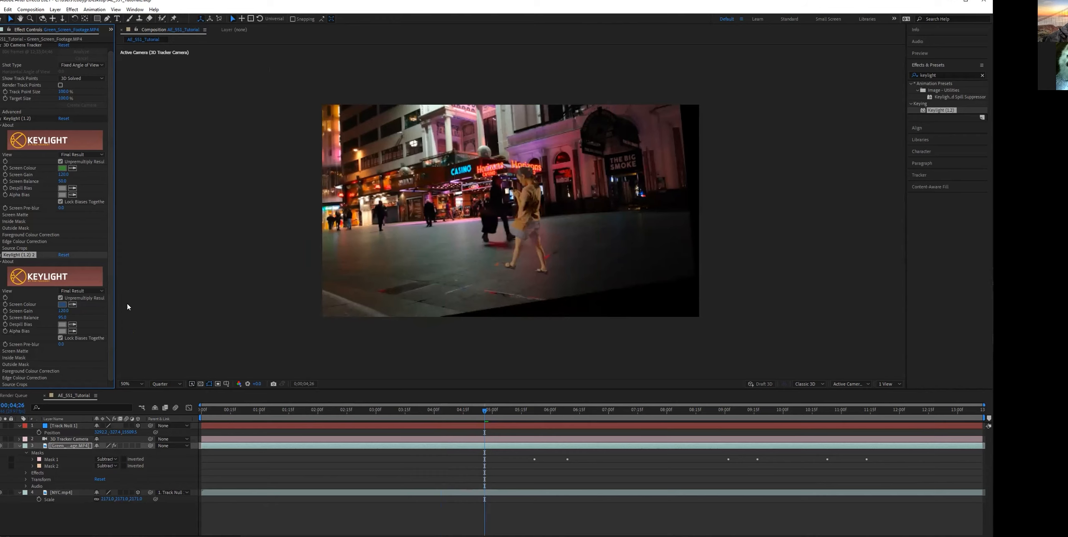
key("space")
key("space")
key("space")
Reposition Track Null 1 at 6:20 until the street background fills the frame behind the woman, and preview the shot.
left_click(68, 426)
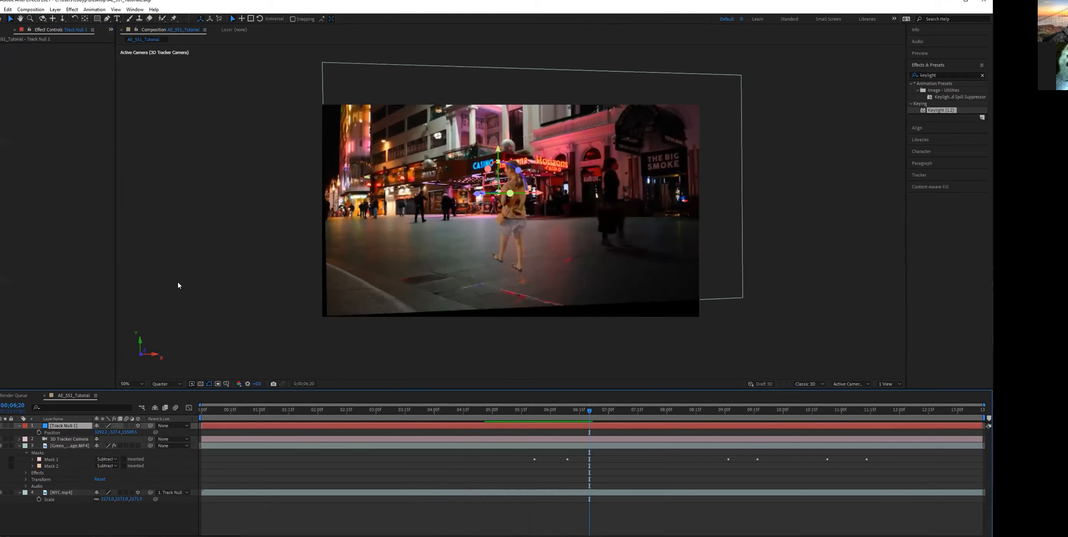
left_click_drag(497, 149, 480, 219)
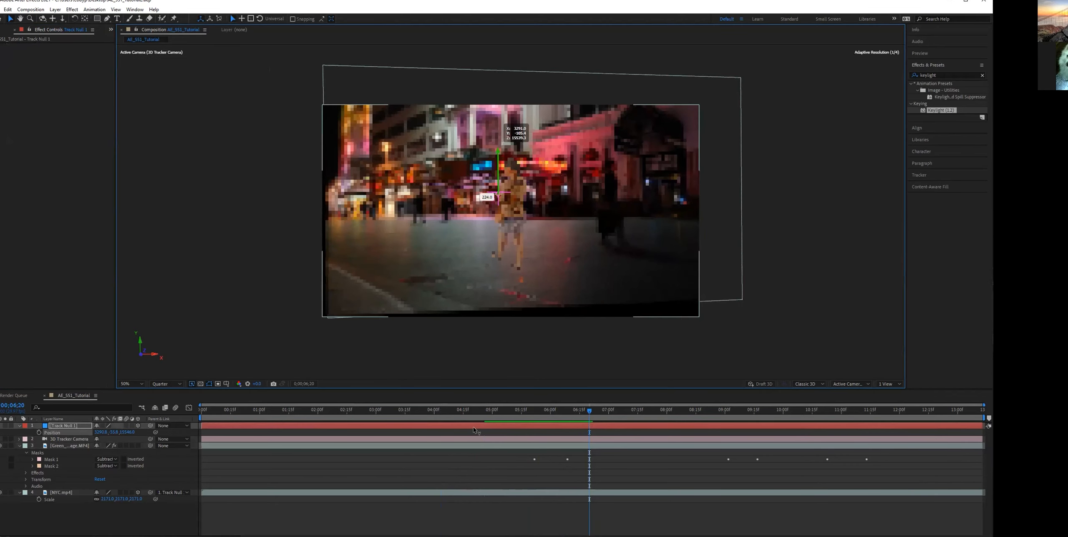
left_click_drag(472, 427, 473, 428)
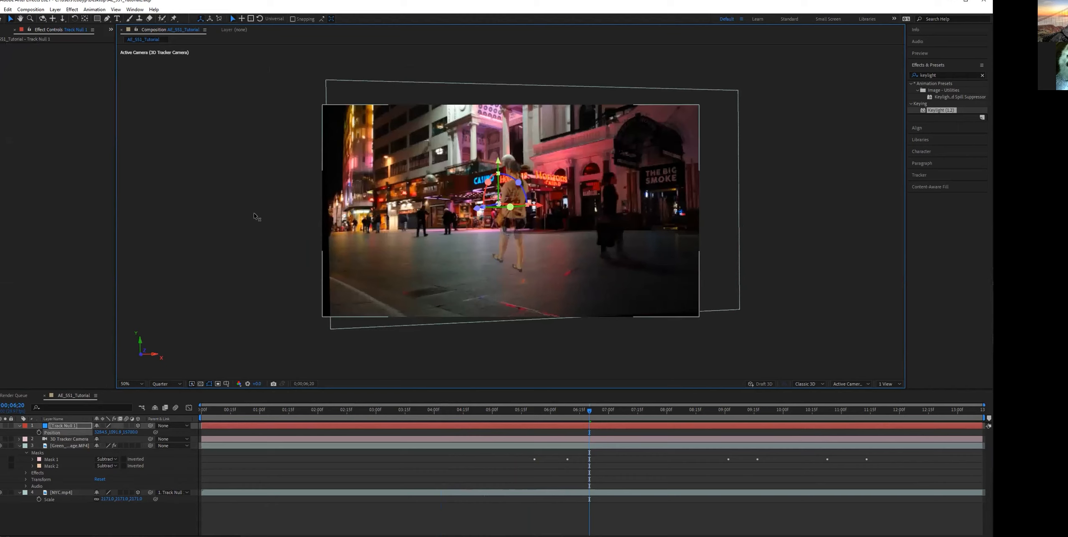
left_click_drag(540, 205, 520, 204)
left_click_drag(121, 258, 114, 226)
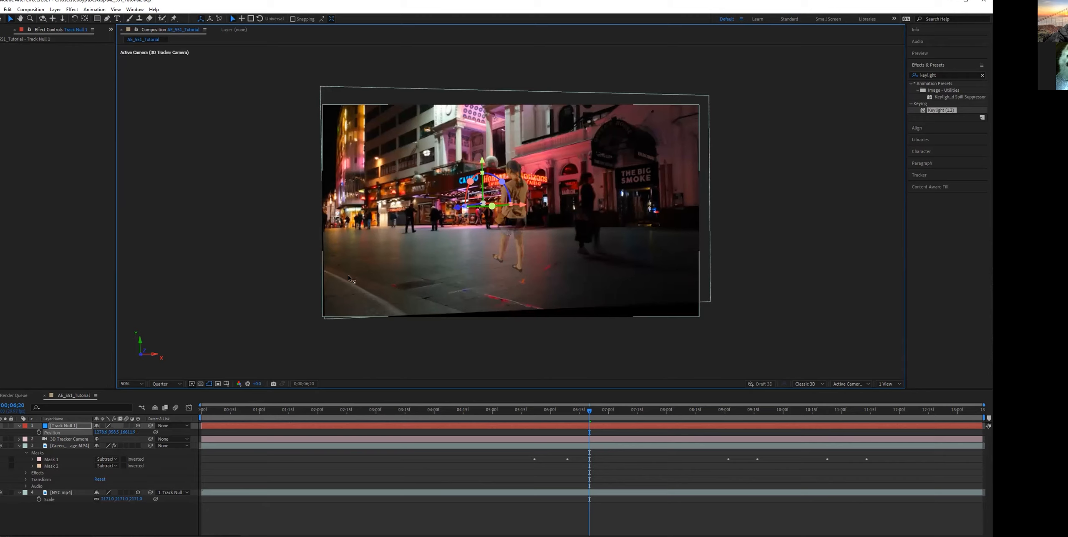
left_click_drag(348, 275, 162, 254)
left_click_drag(448, 209, 112, 321)
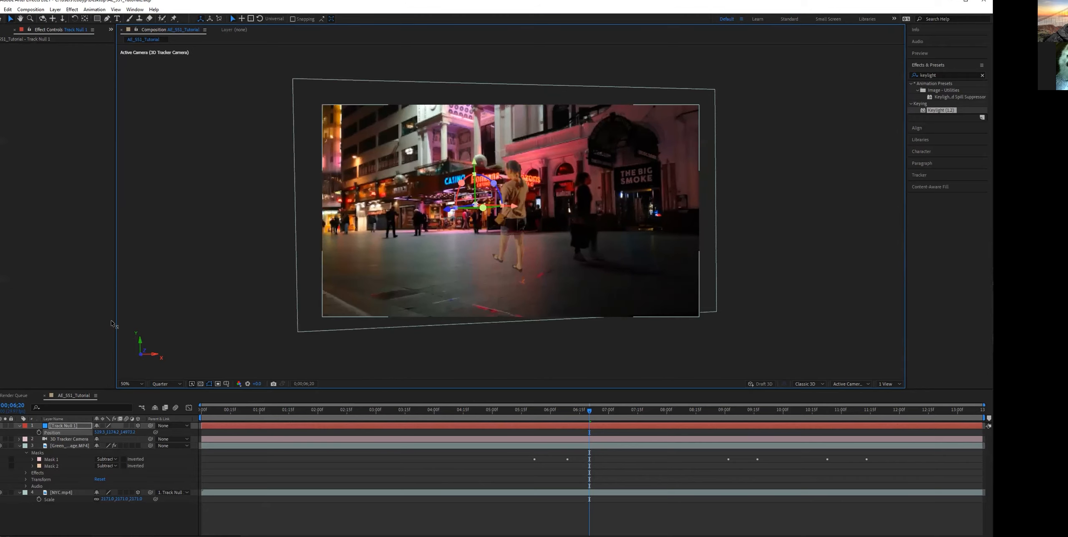
key("space")
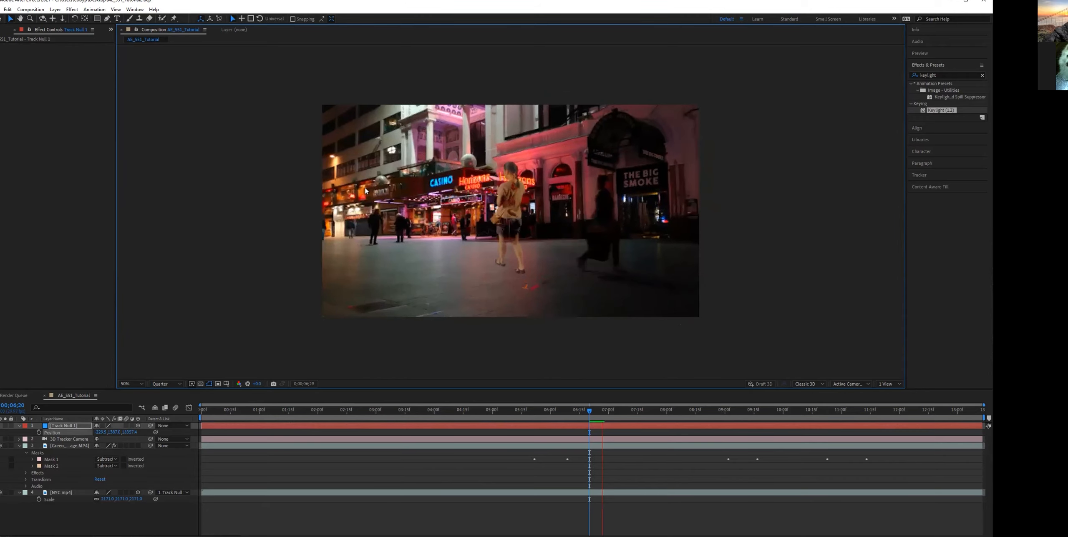
key("space")
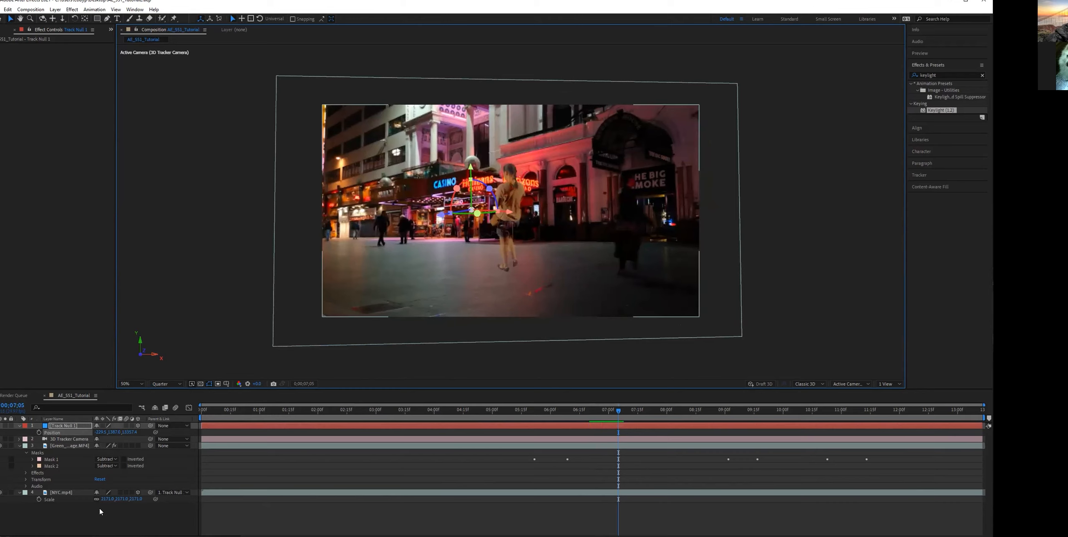
Enlarge the NYC.mp4 background layer to a scale of about 2447% and preview the opening of the shot.
left_click_drag(226, 412, 194, 418)
key("space")
key("space")
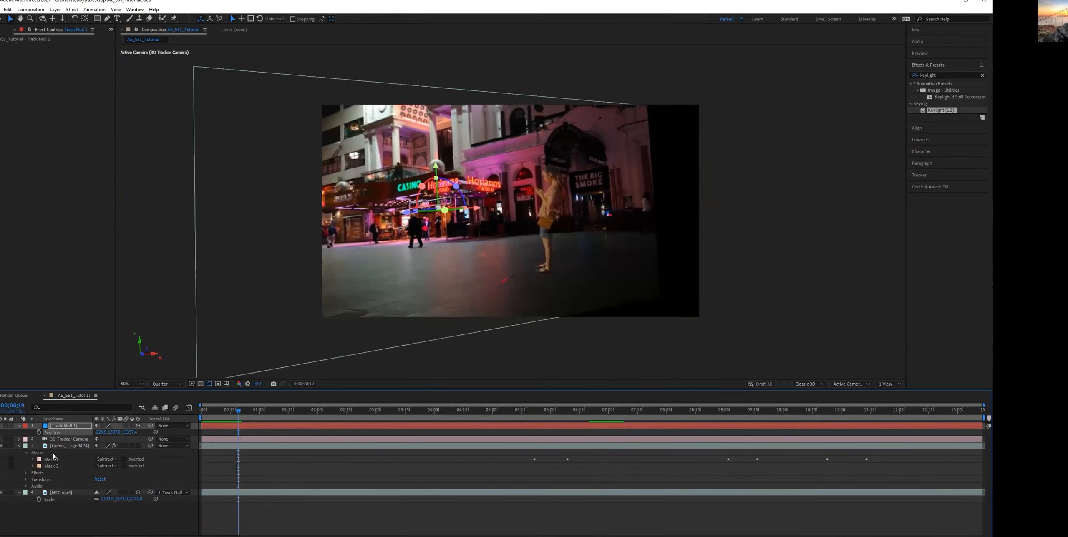
left_click(65, 444)
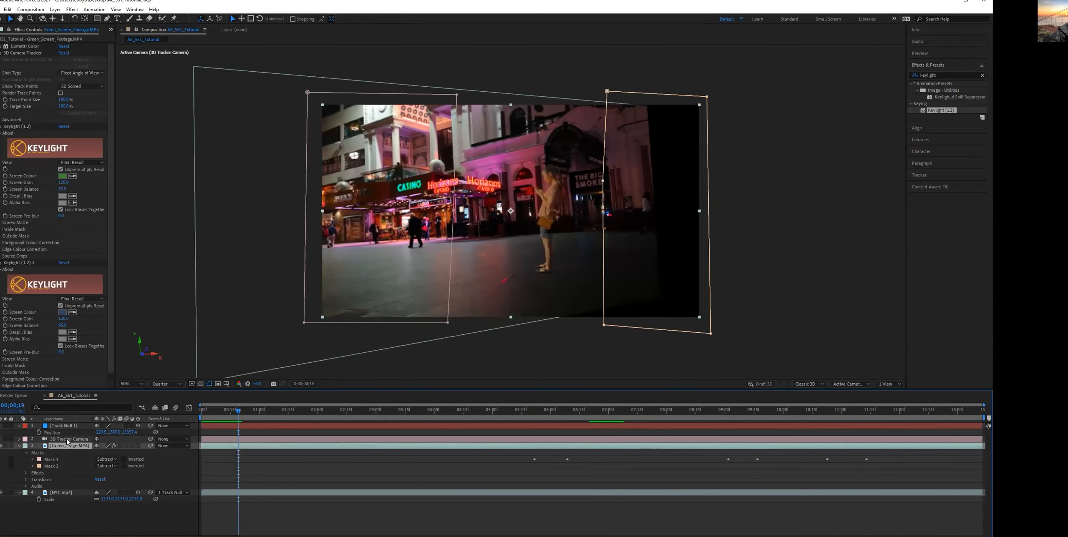
left_click(62, 493)
left_click_drag(105, 497, 287, 431)
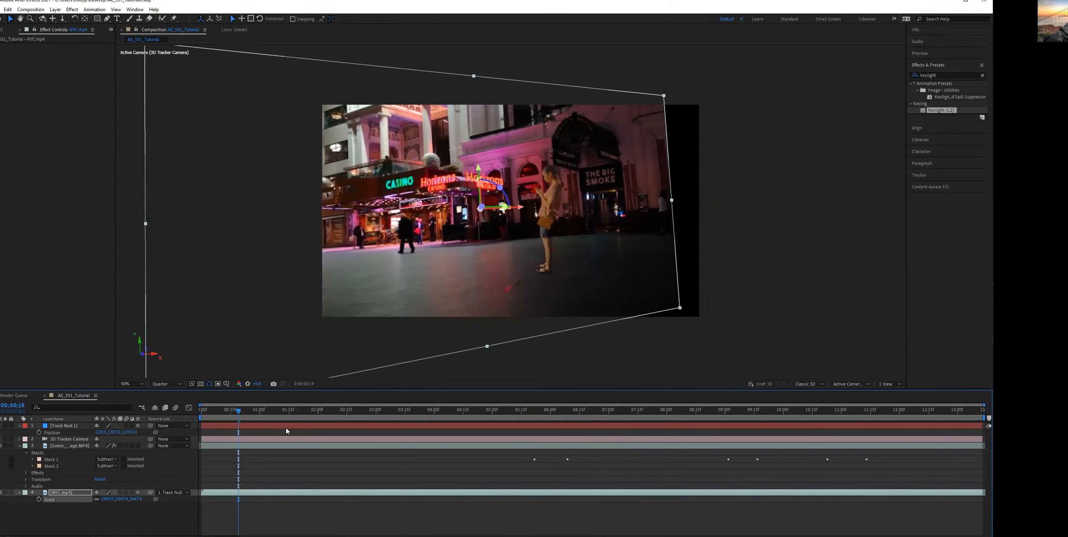
left_click_drag(219, 413, 197, 412)
key("space")
key("space")
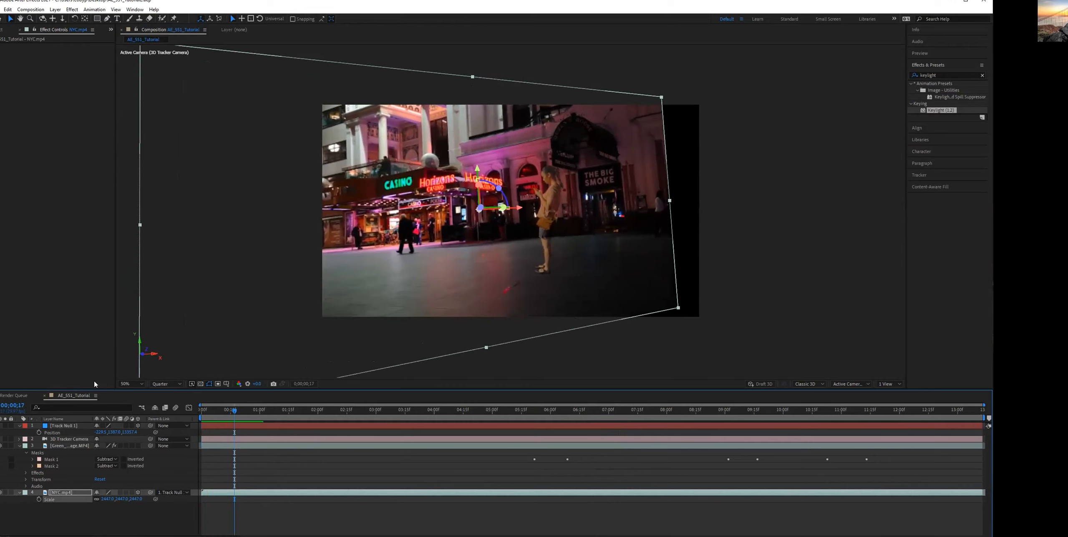
Move Track Null 1 so the background covers the black edge near the start, and rotate it slightly at 4:21 to level the street.
left_click(67, 426)
left_click_drag(474, 209, 531, 210)
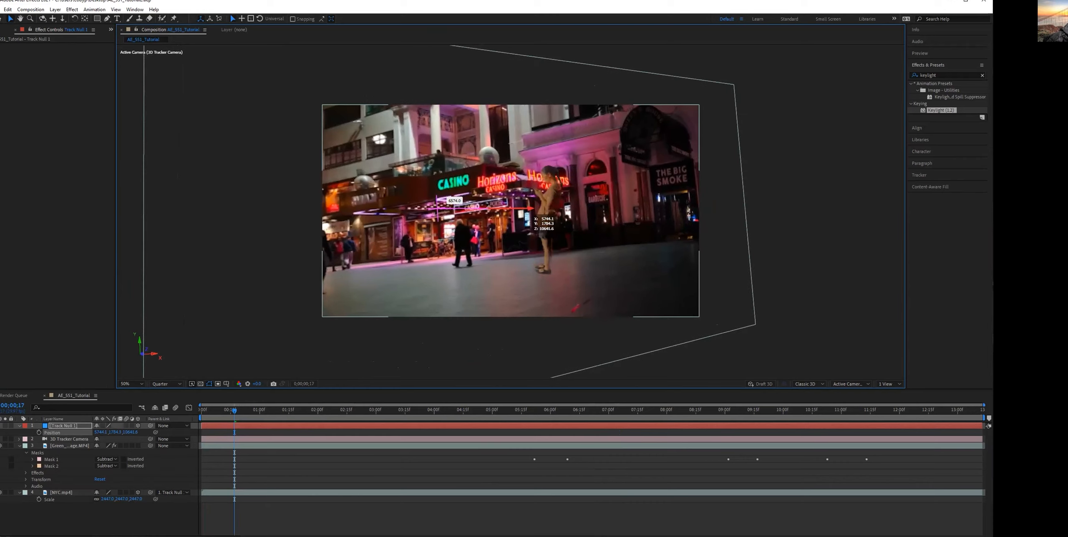
key("space")
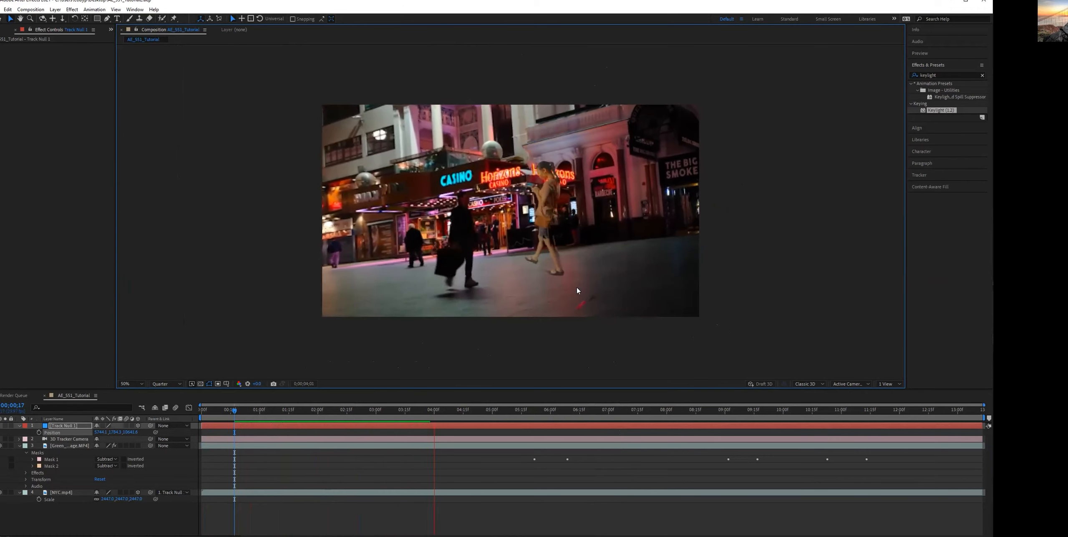
key("space")
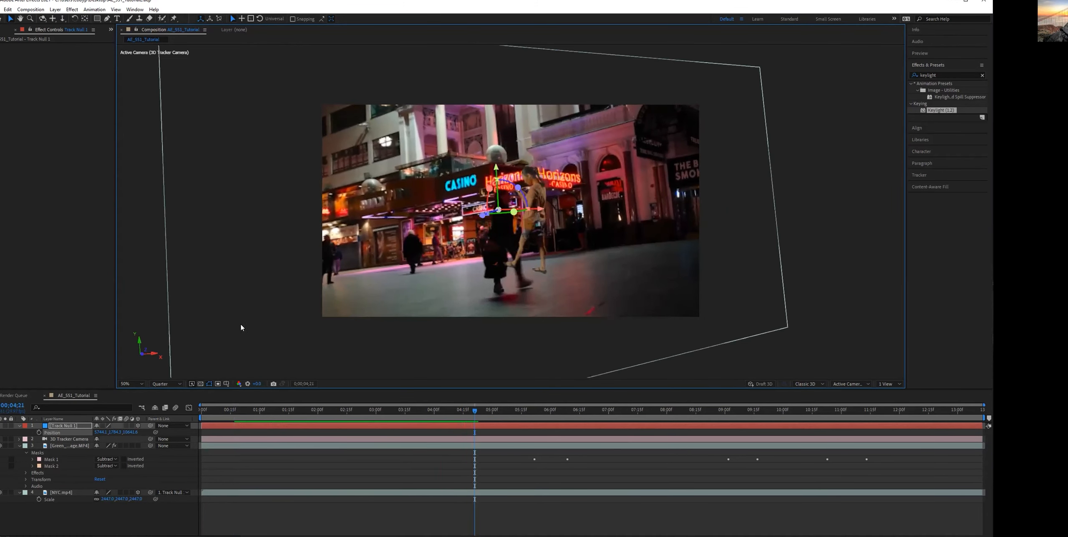
left_click(63, 427)
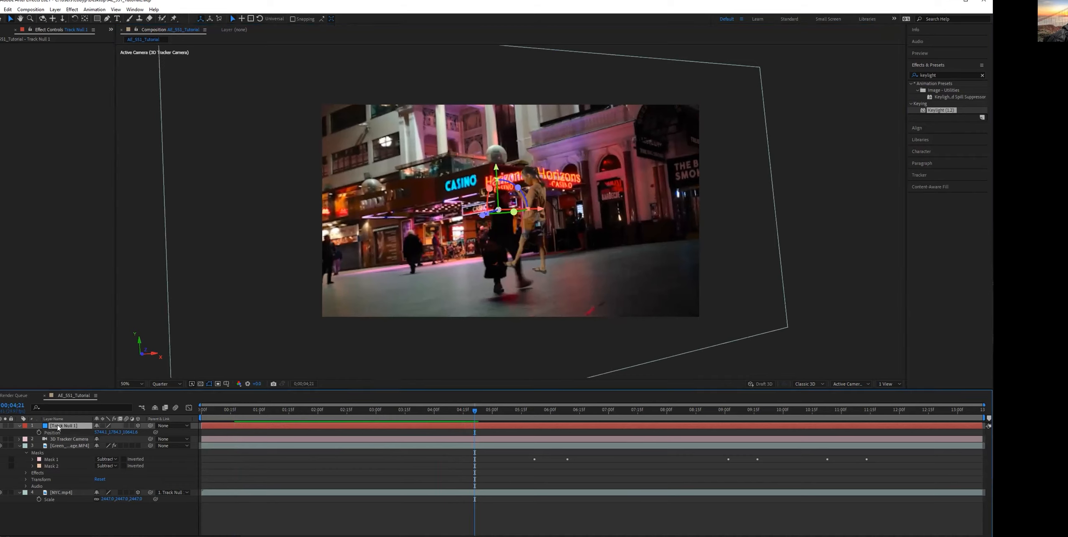
left_click_drag(520, 189, 520, 195)
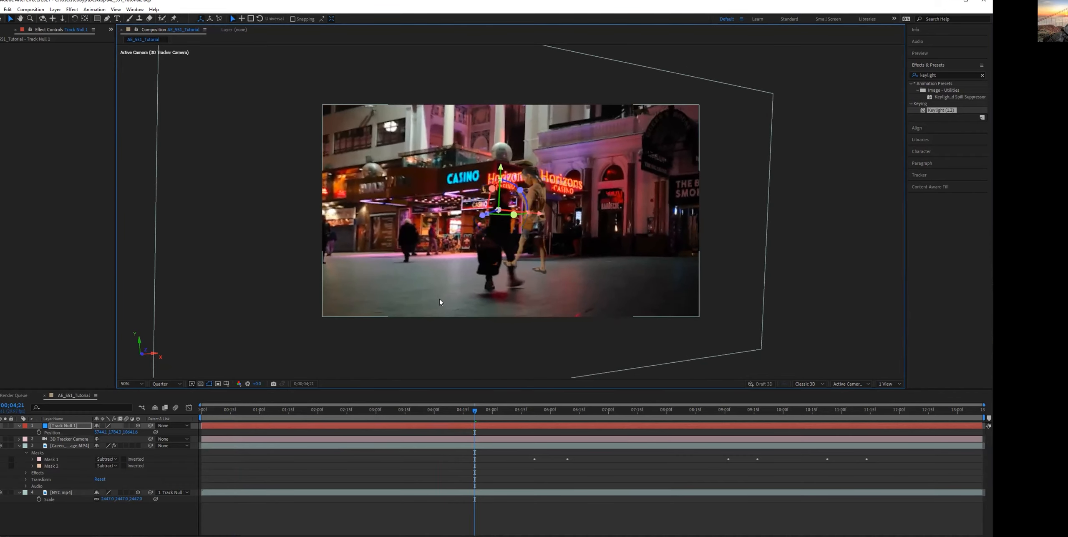
Lower the green screen footage layer to a Y position of about 687 and preview the composite.
left_click(65, 445)
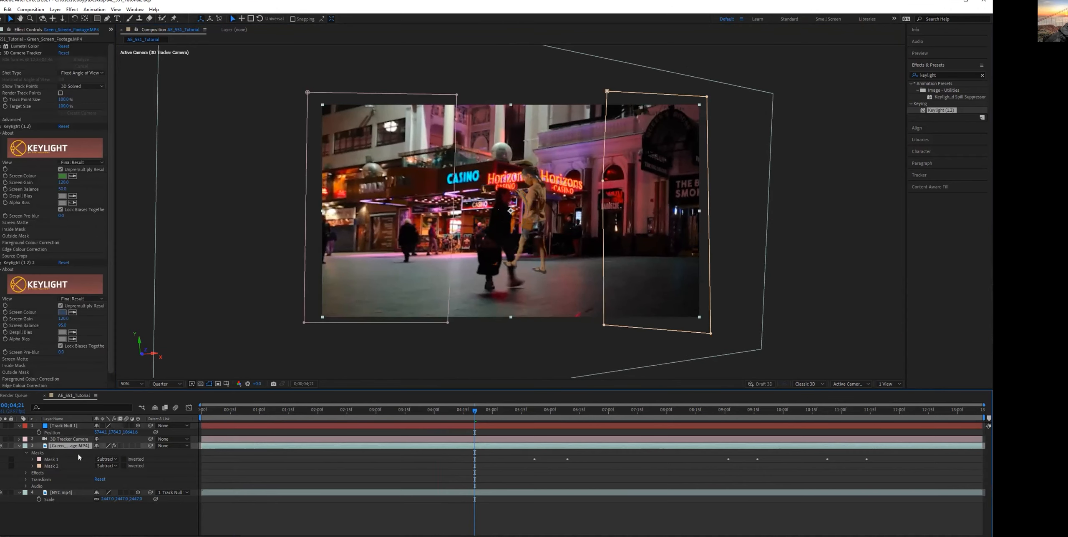
left_click(27, 480)
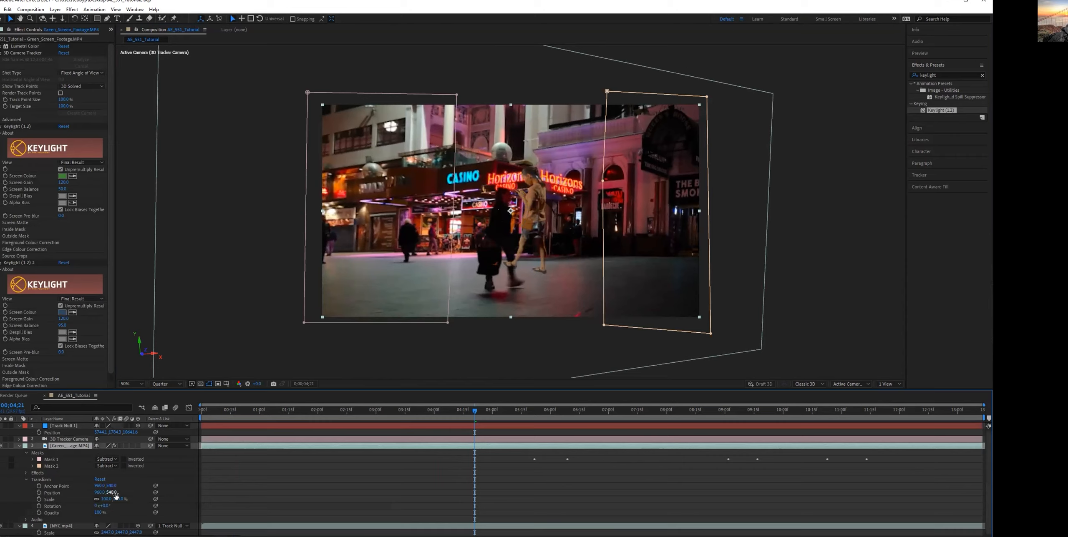
left_click_drag(110, 492, 164, 497)
key("space")
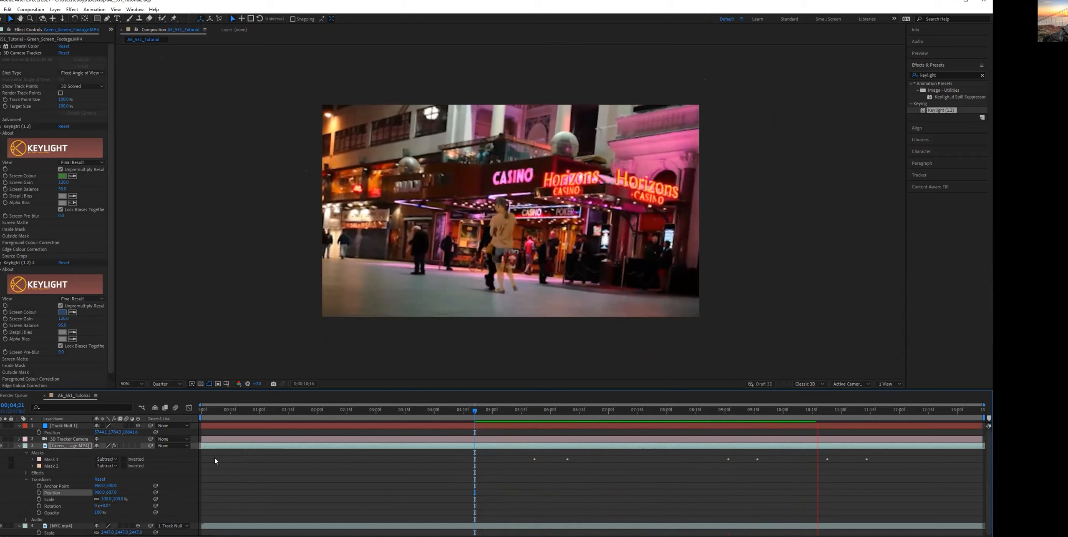
Play the composite back from the beginning to check the woman against the street background.
key("space")
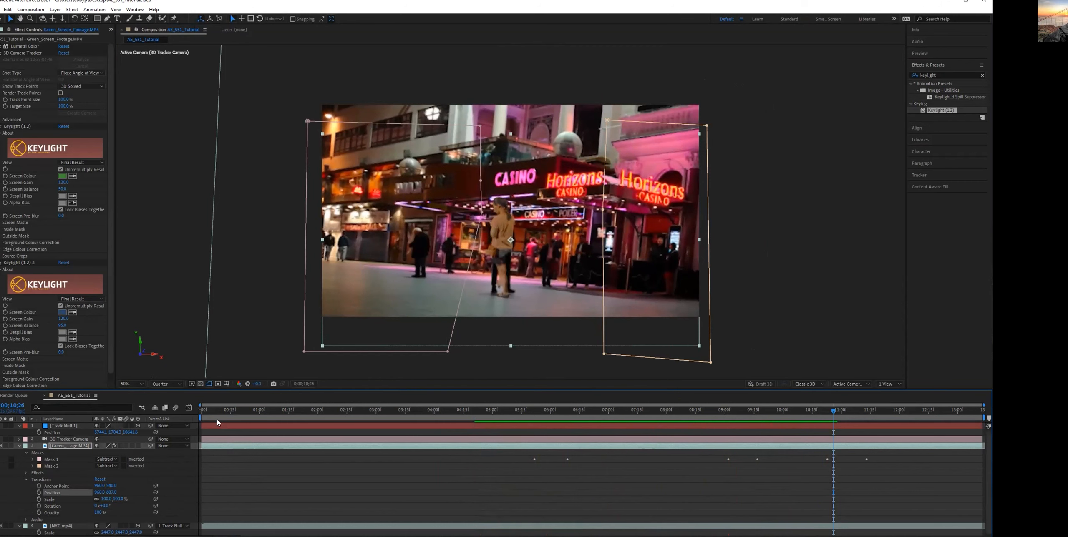
left_click_drag(227, 408, 202, 408)
key("space")
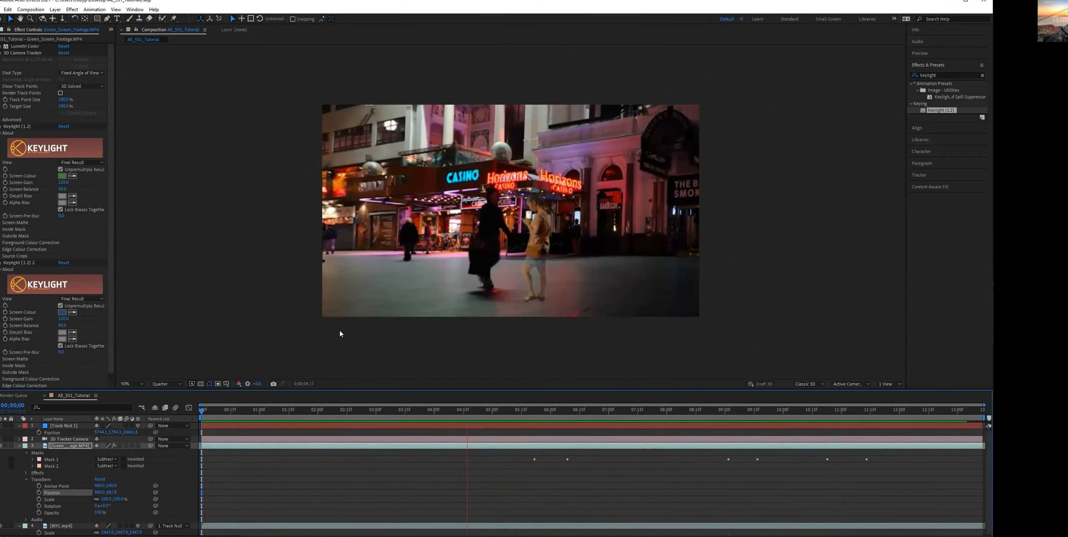
key("space")
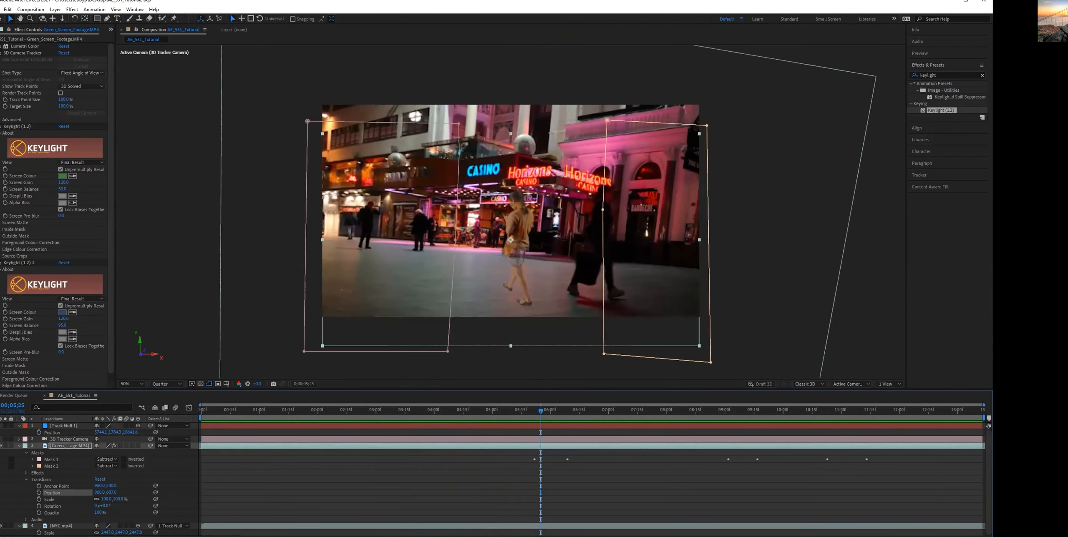
Duplicate the keyed green screen footage layer to make the woman more solid, and preview the composite.
left_click(67, 446)
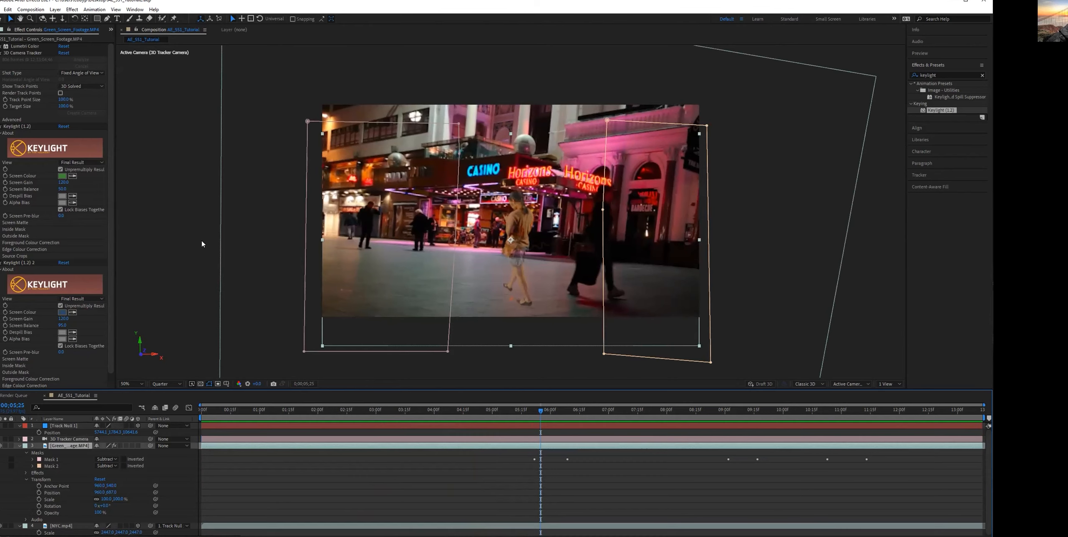
key("ctrl+d")
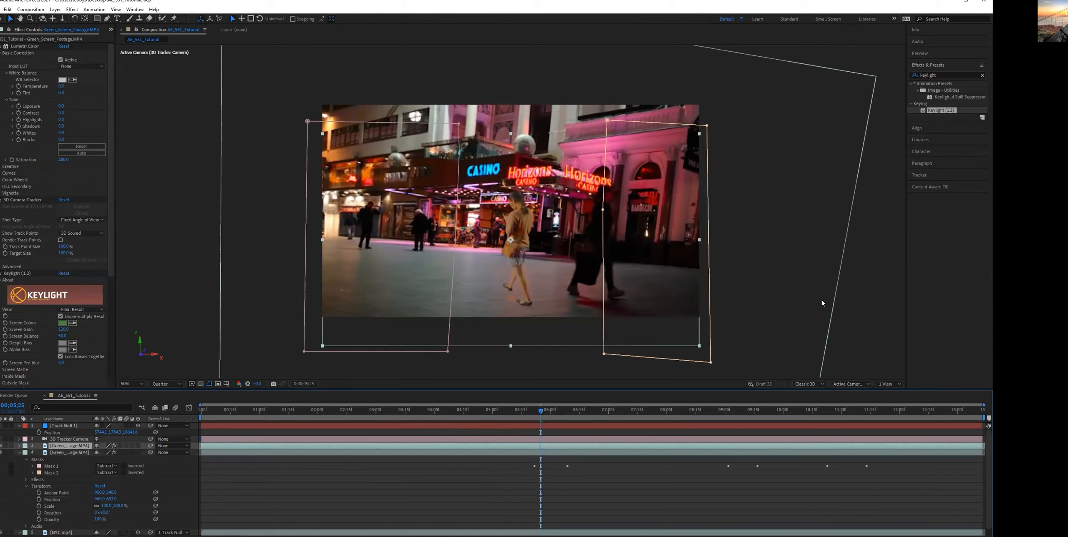
key("space")
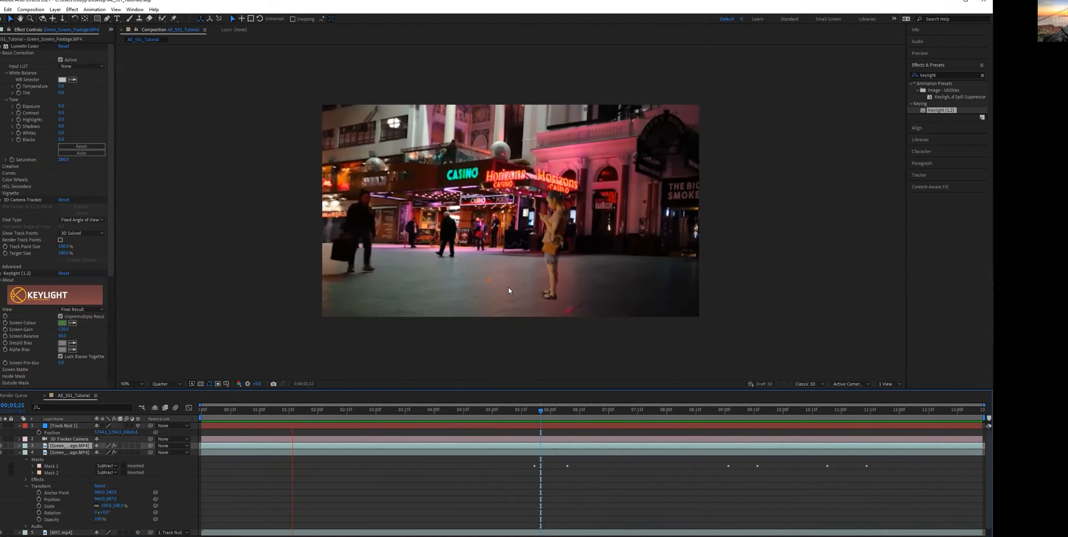
key("space")
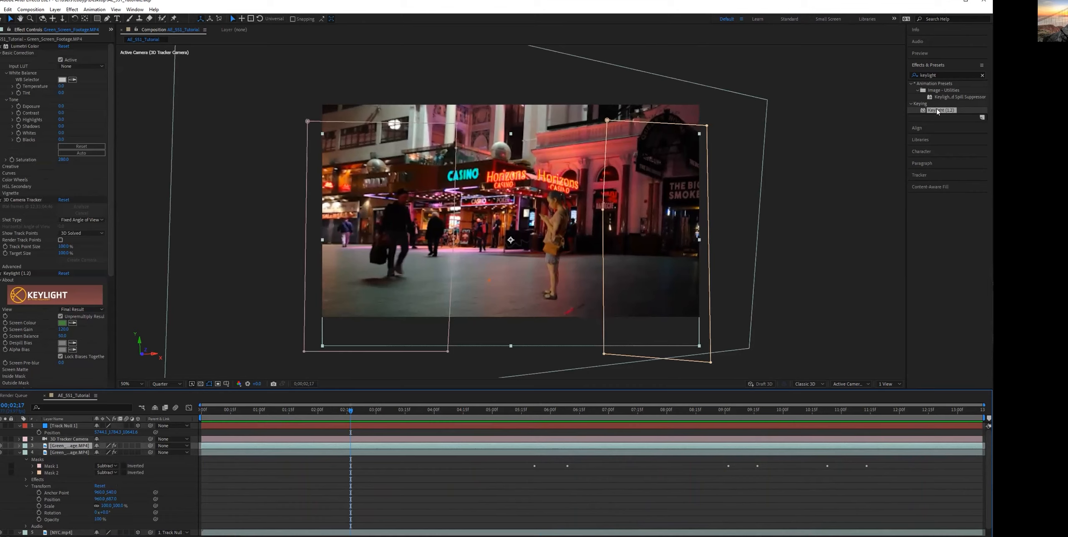
left_click_drag(216, 288, 915, 318)
key("space")
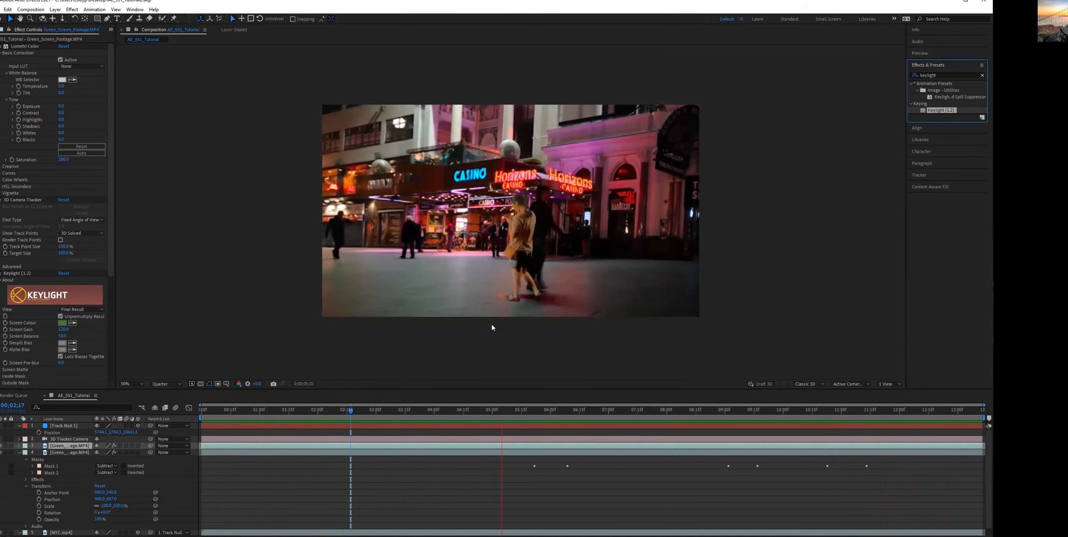
key("space")
key("space")
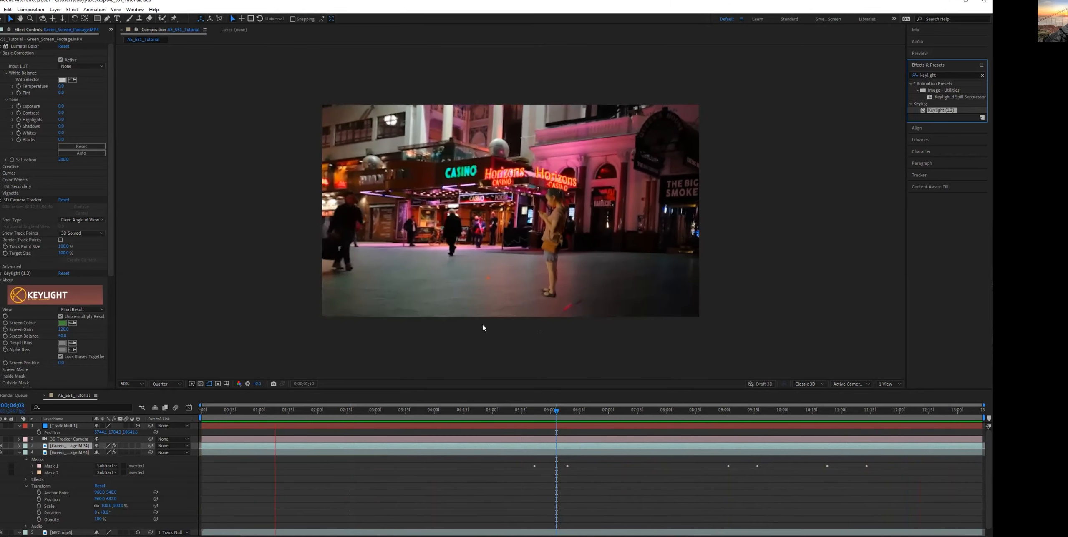
key("space")
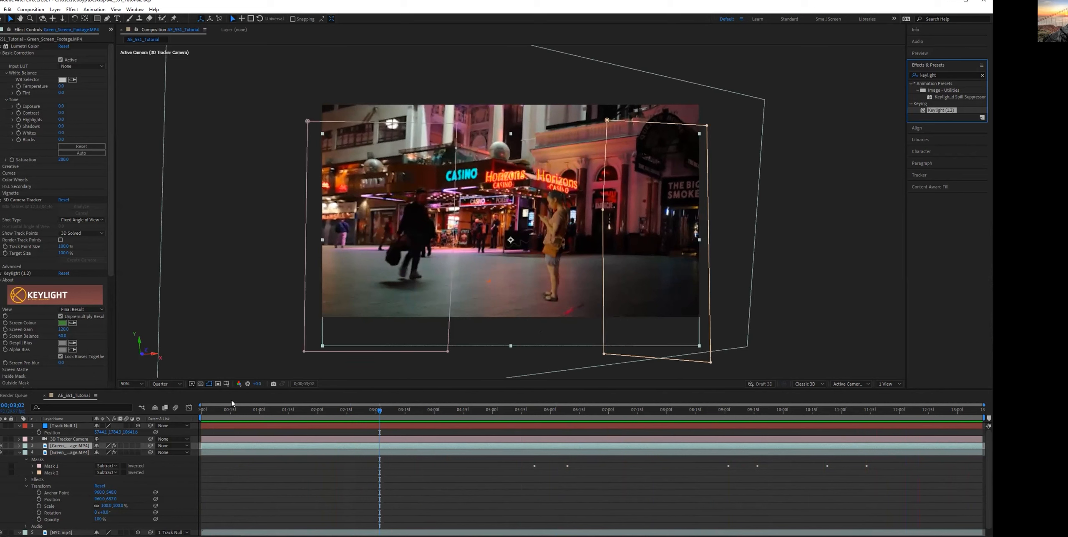
Collapse the expanded layer properties, add a new adjustment layer, and move it to the top of the layer stack.
left_click(19, 425)
left_click(18, 439)
left_click(18, 472)
left_click(19, 432)
left_click(18, 432)
left_click(19, 439)
right_click(23, 480)
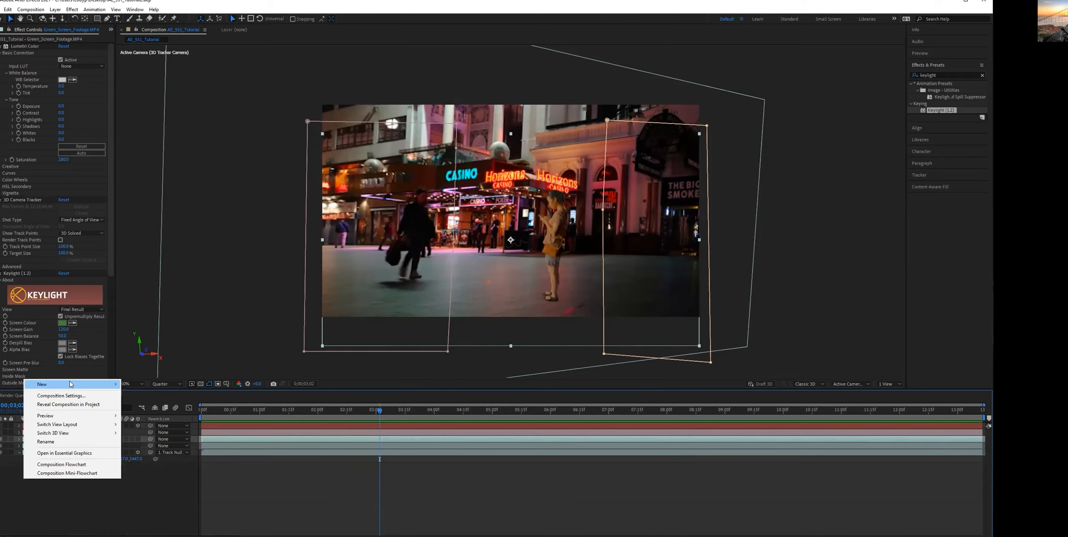
mouse_move(75, 384)
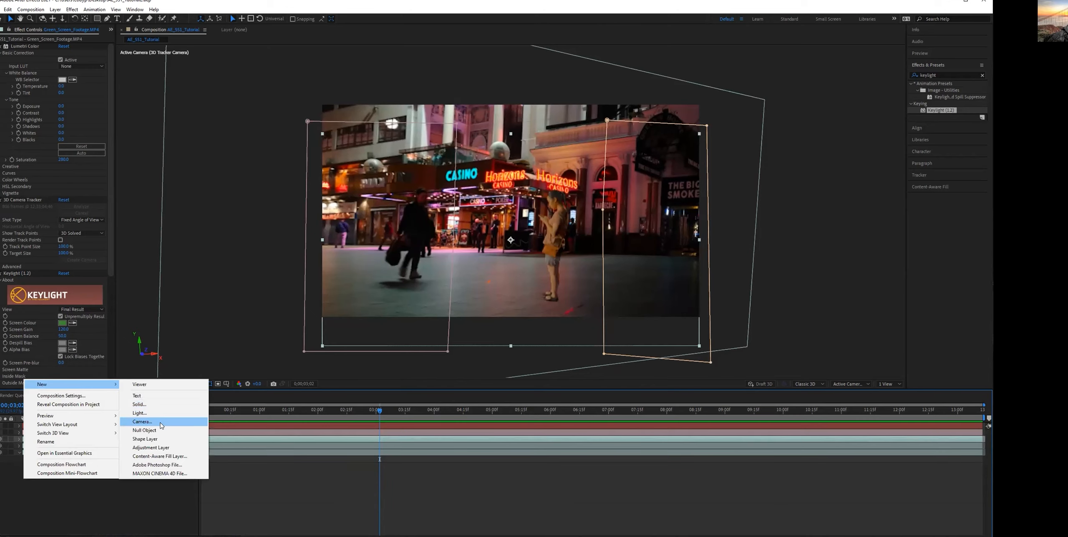
left_click(160, 448)
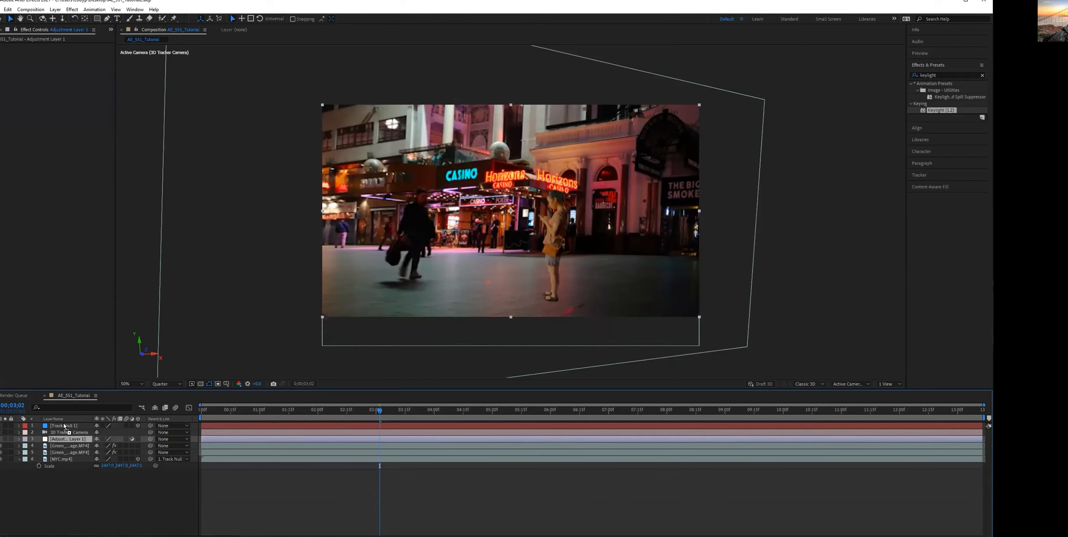
key("ctrl+shift+bracketright")
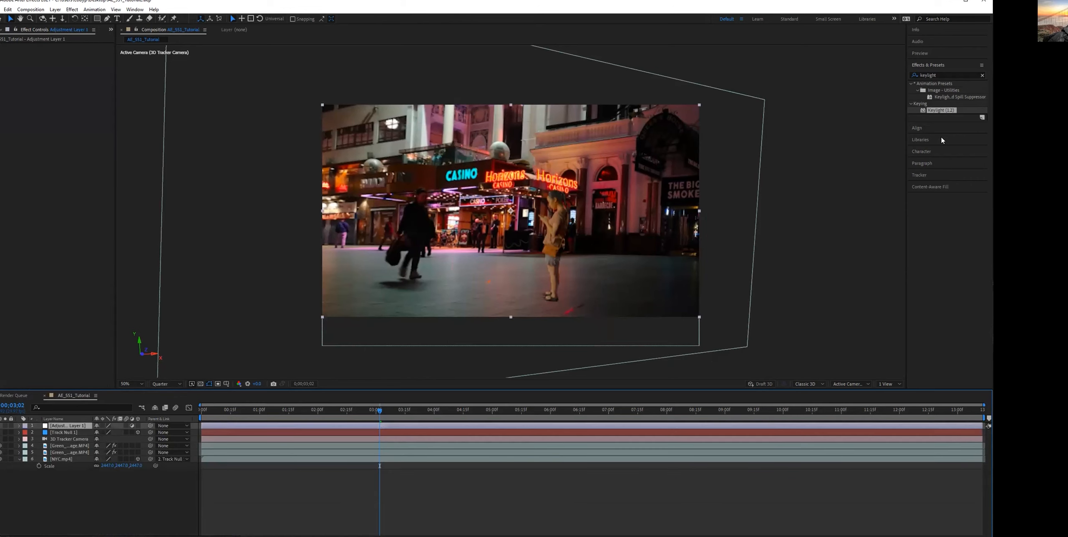
Apply the Lumetri Color effect to the adjustment layer and set its Creative look to SL BLUE COLD.
left_click(982, 76)
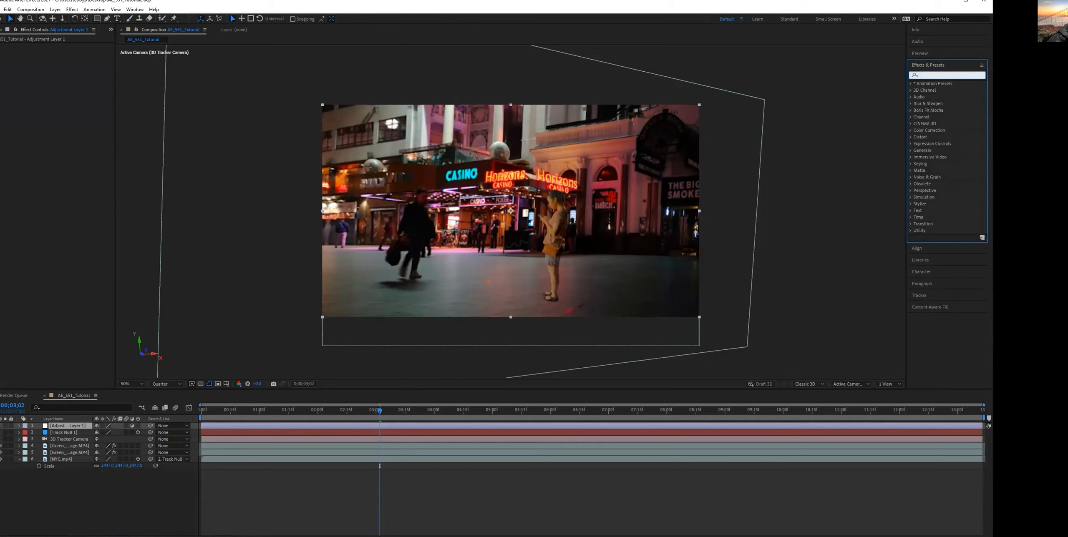
type("lume")
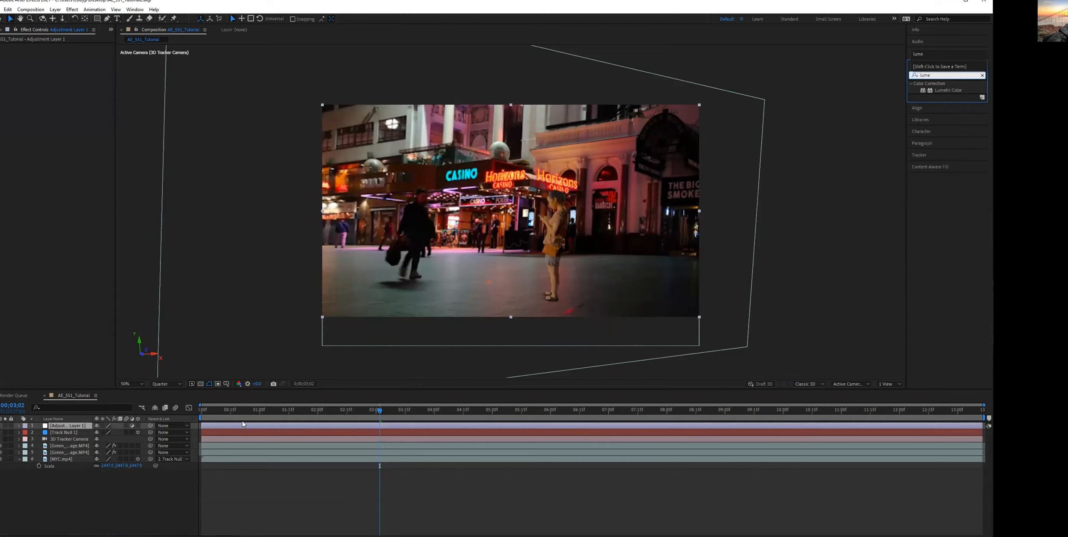
left_click_drag(947, 90, 244, 425)
left_click(2, 60)
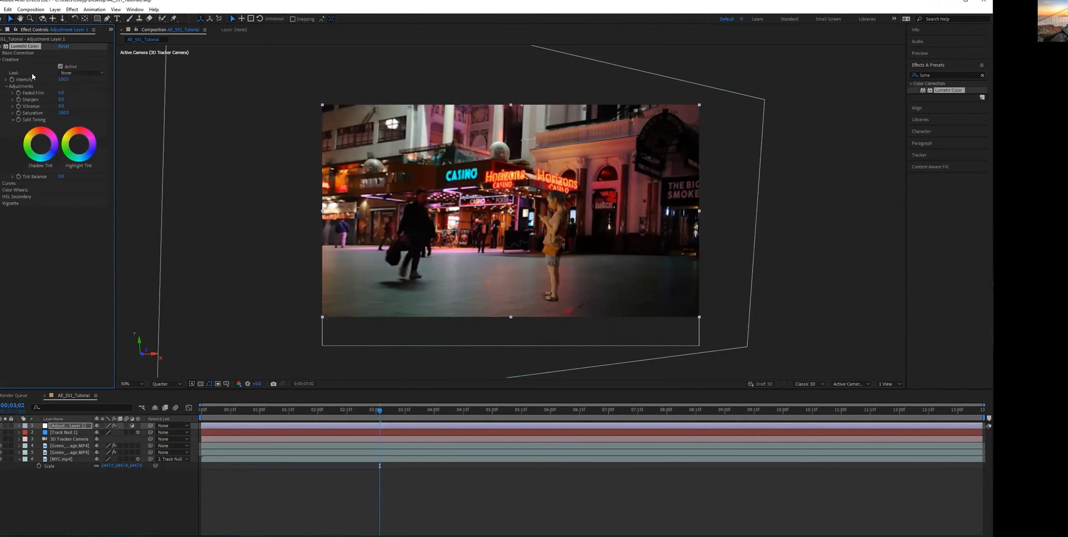
left_click(70, 74)
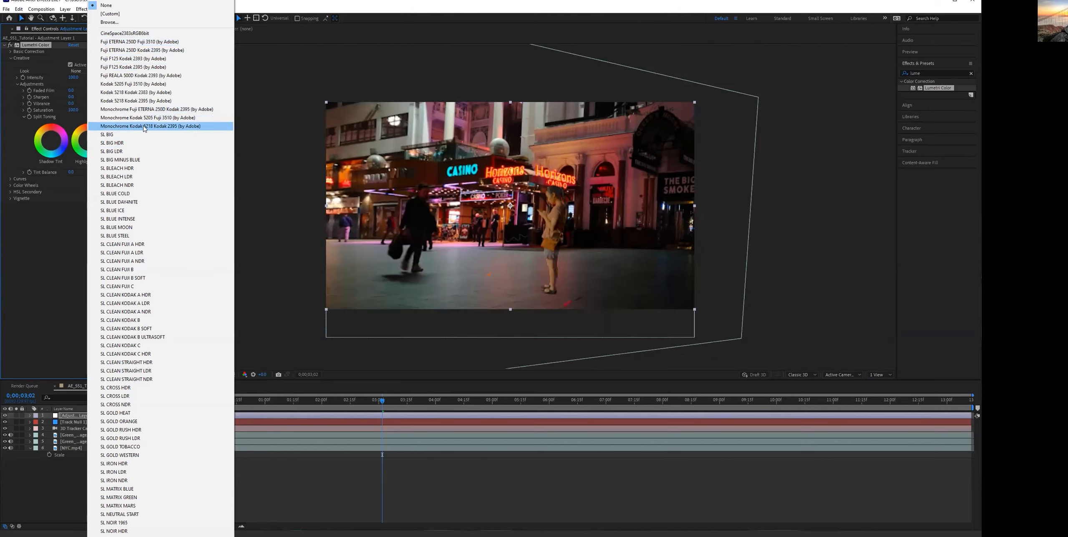
left_click(163, 194)
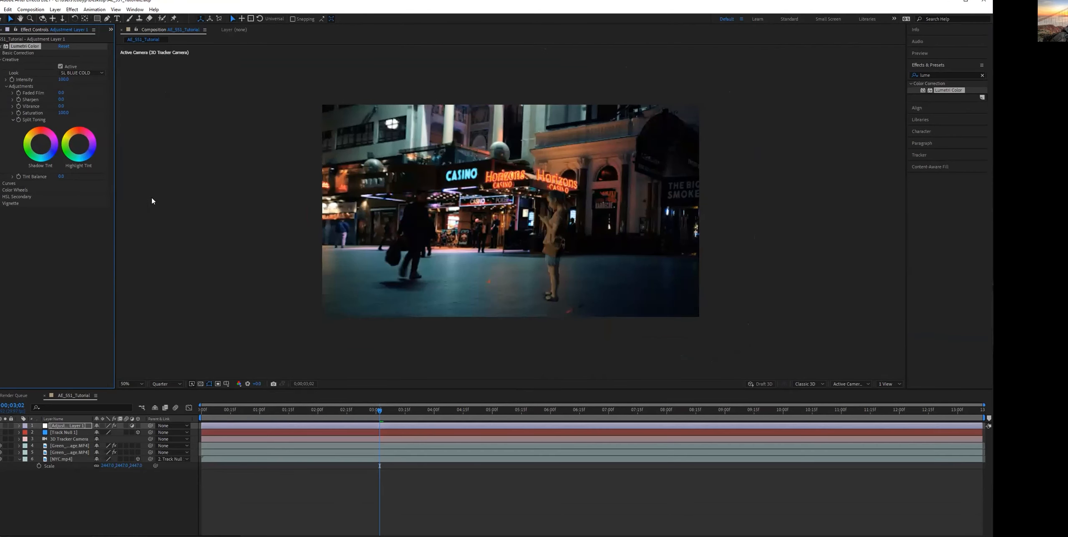